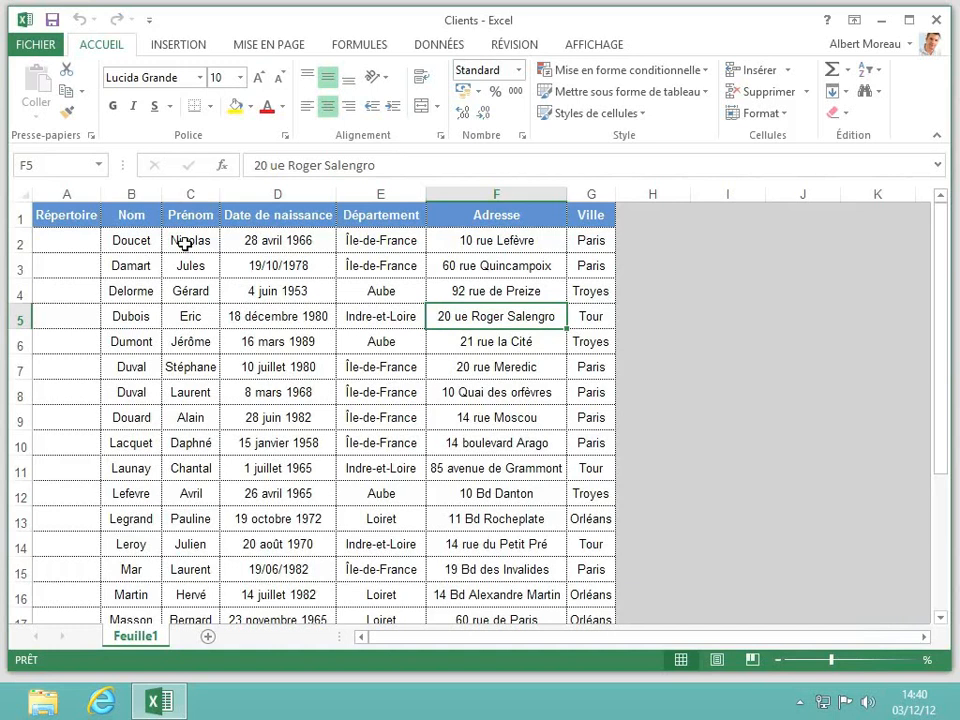
Step: Enter the formula =GAUCHE(B2;1) in cell A2 to extract the first letter of the surname
click(149, 240)
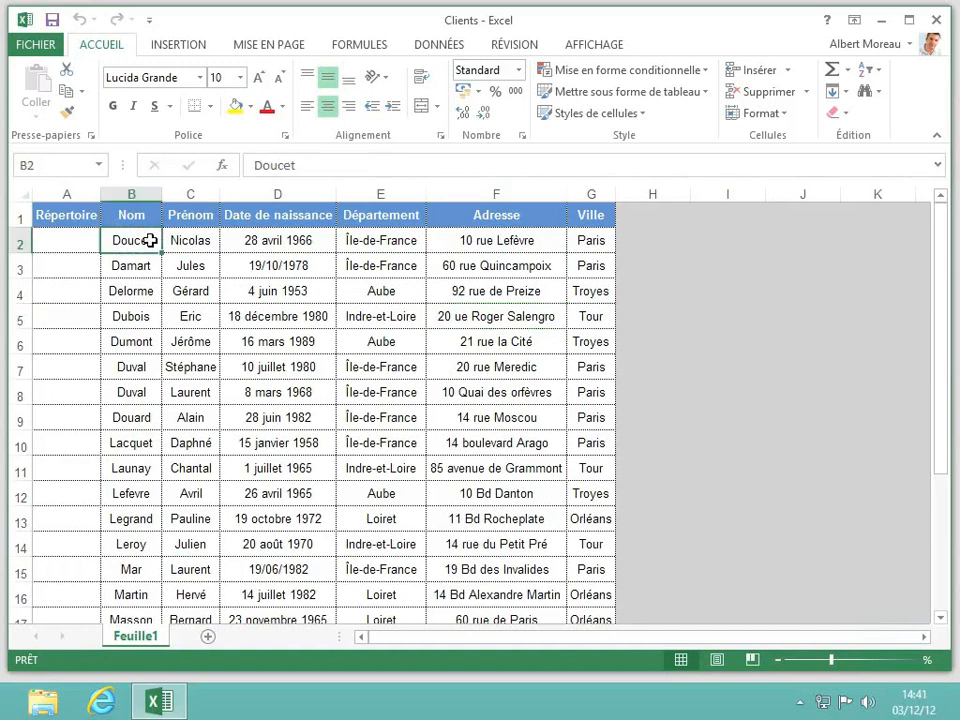
click(190, 243)
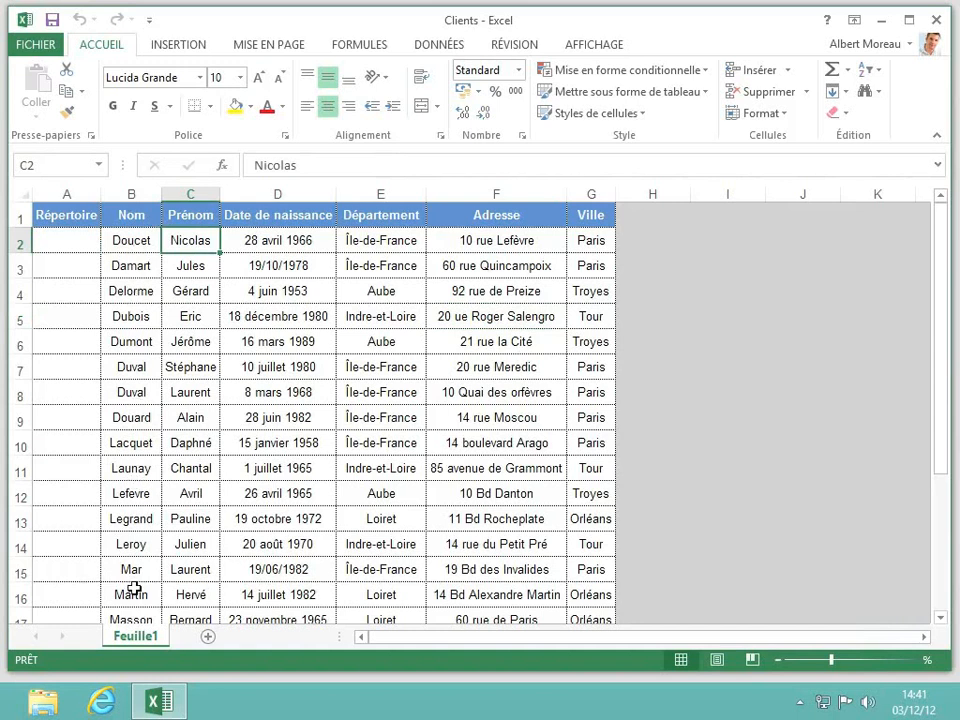
click(55, 236)
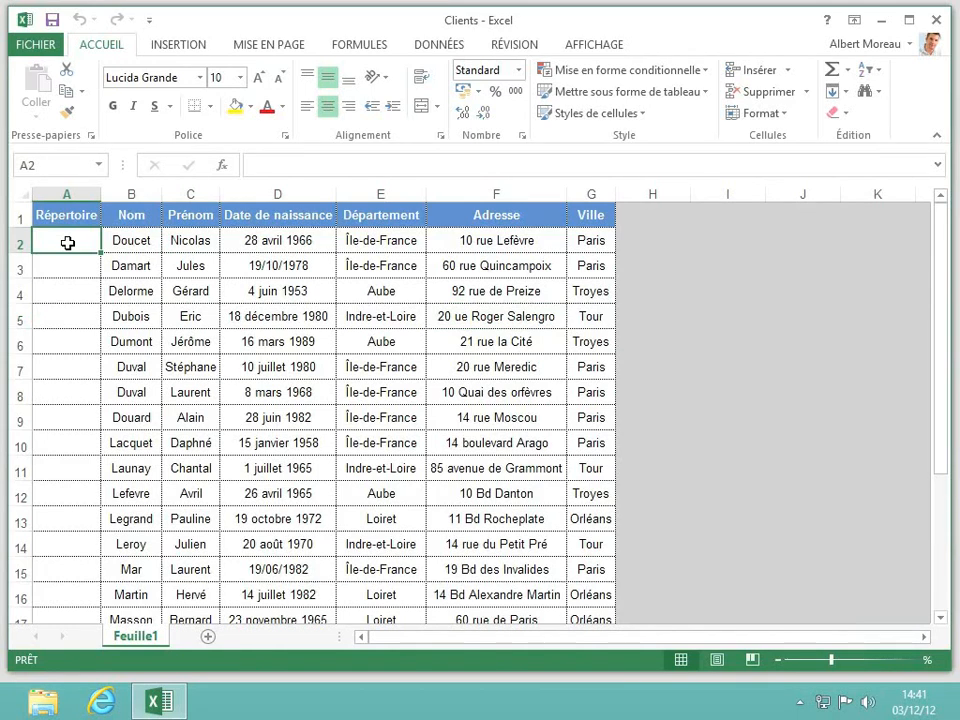
text(=ga)
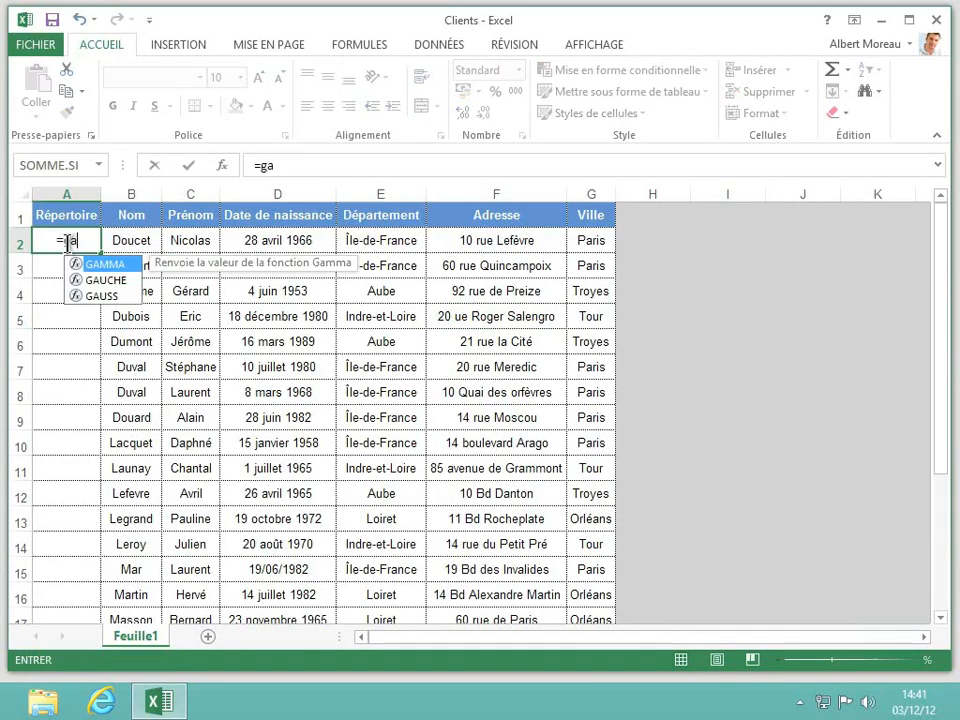
text(uche)
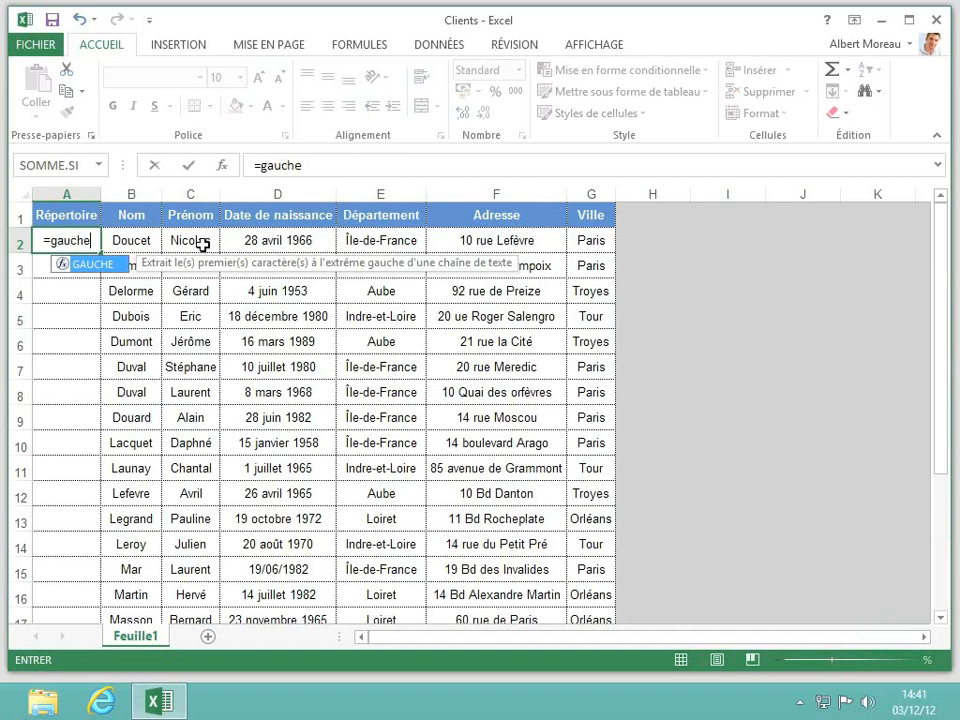
text(()
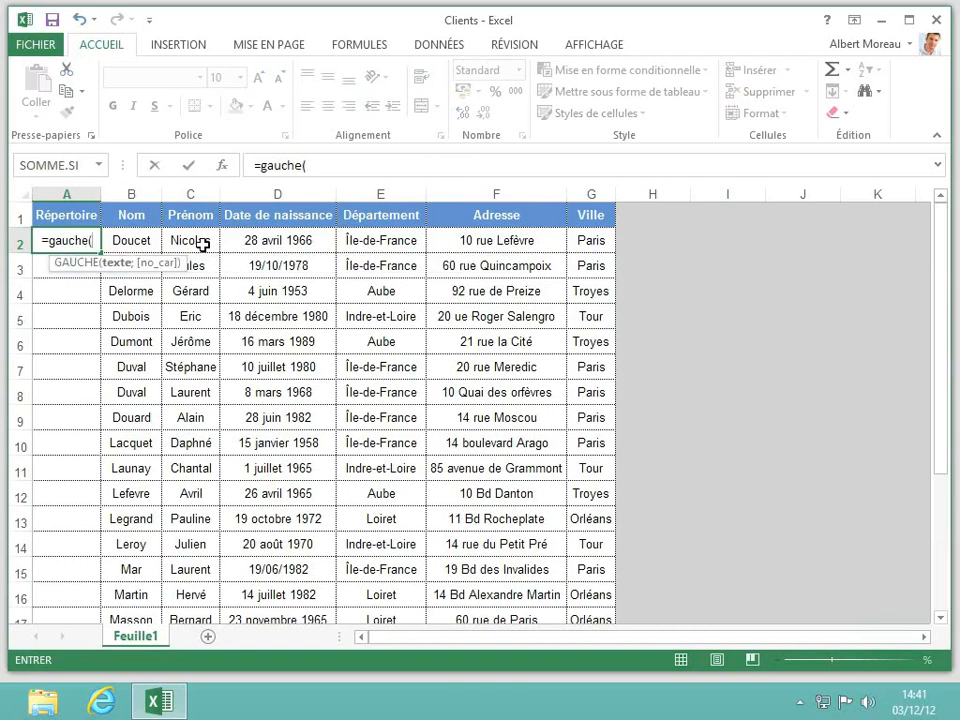
click(145, 240)
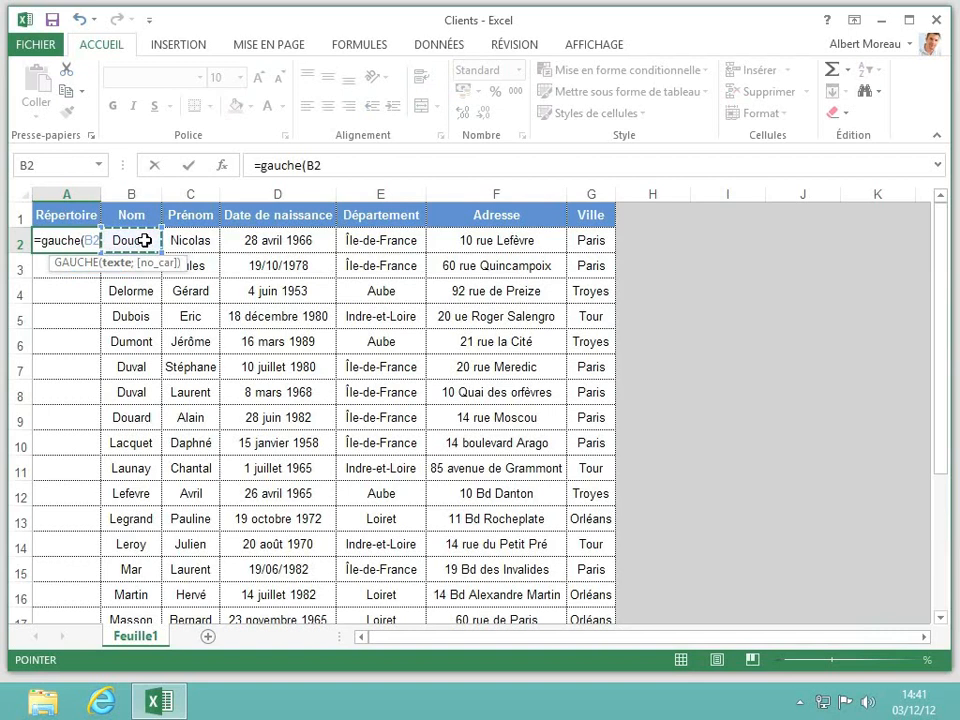
text(;)
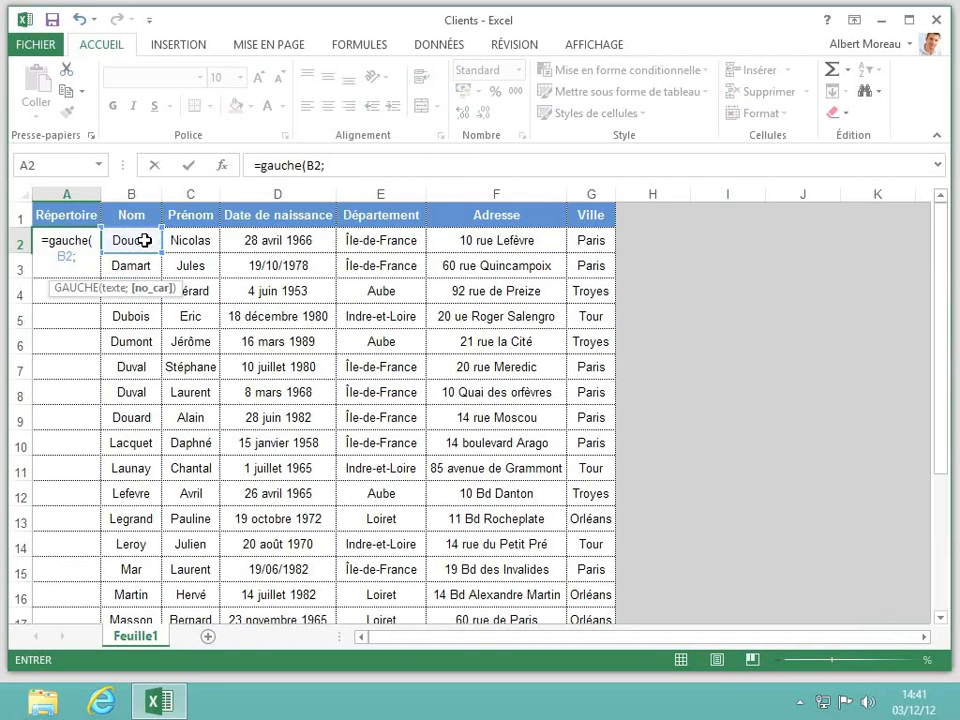
text(1))
key(Return)
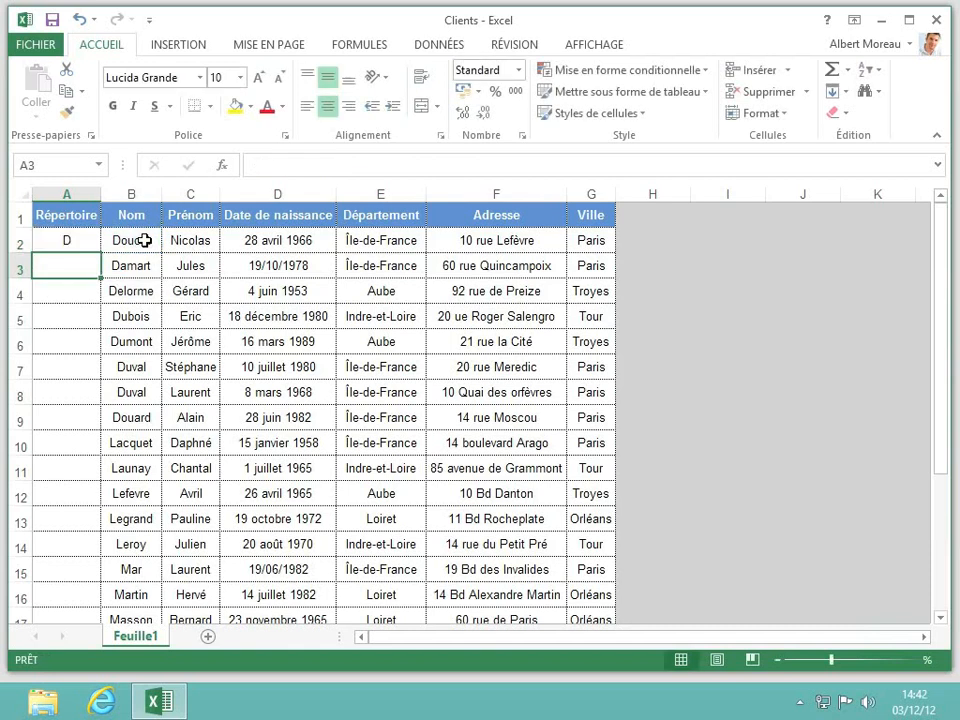
Step: Fill the first-letter formula from A2 down the Répertoire column to row 24
click(84, 240)
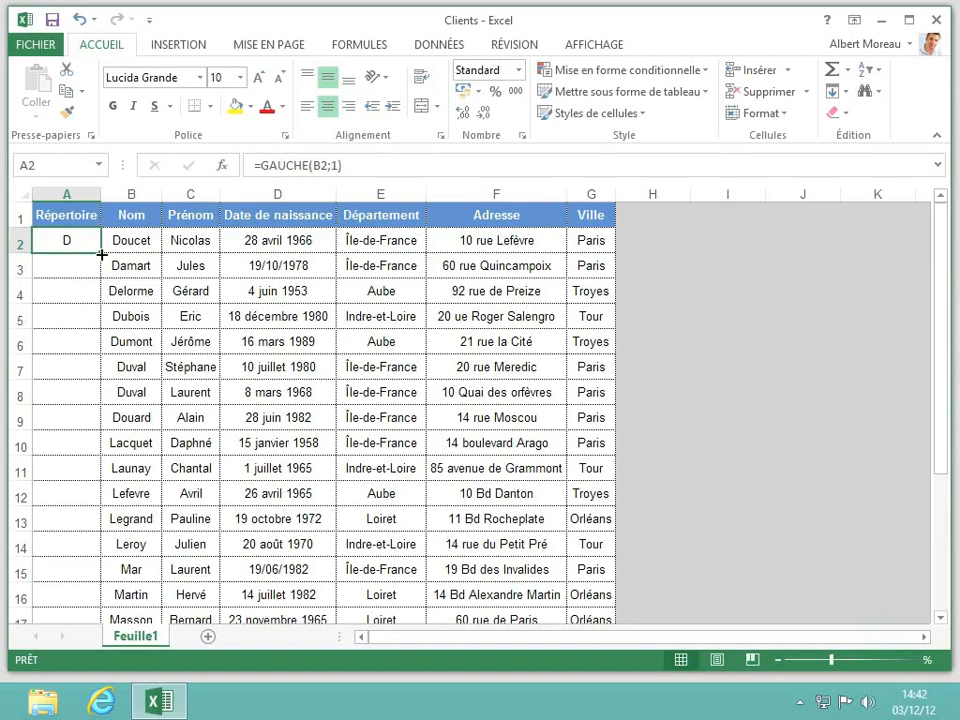
drag(100, 254, 102, 581)
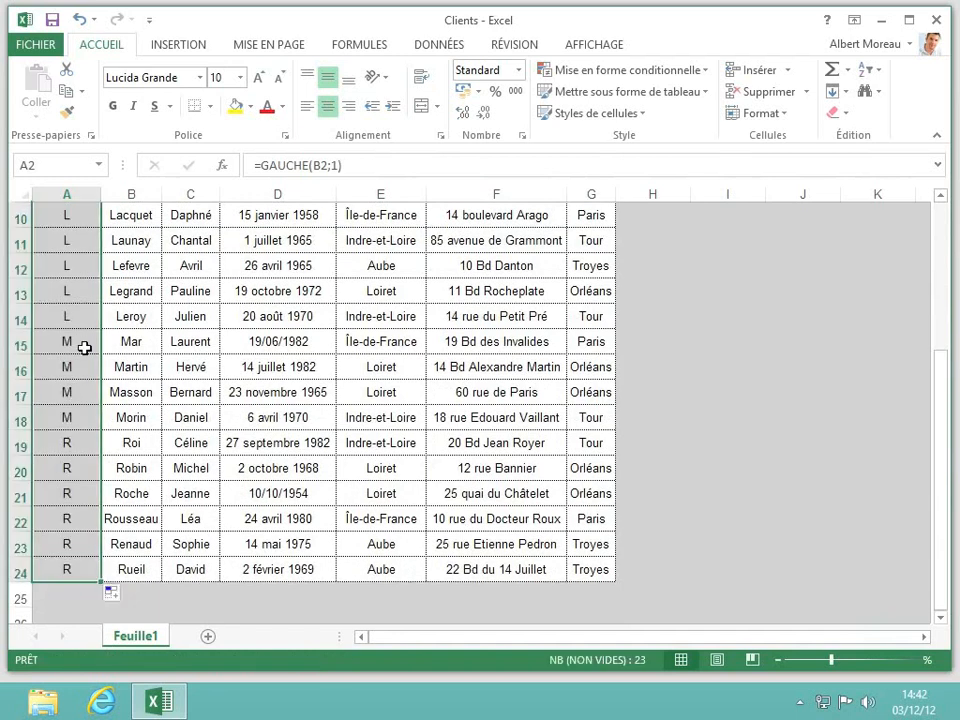
scroll(84, 347, up, 3)
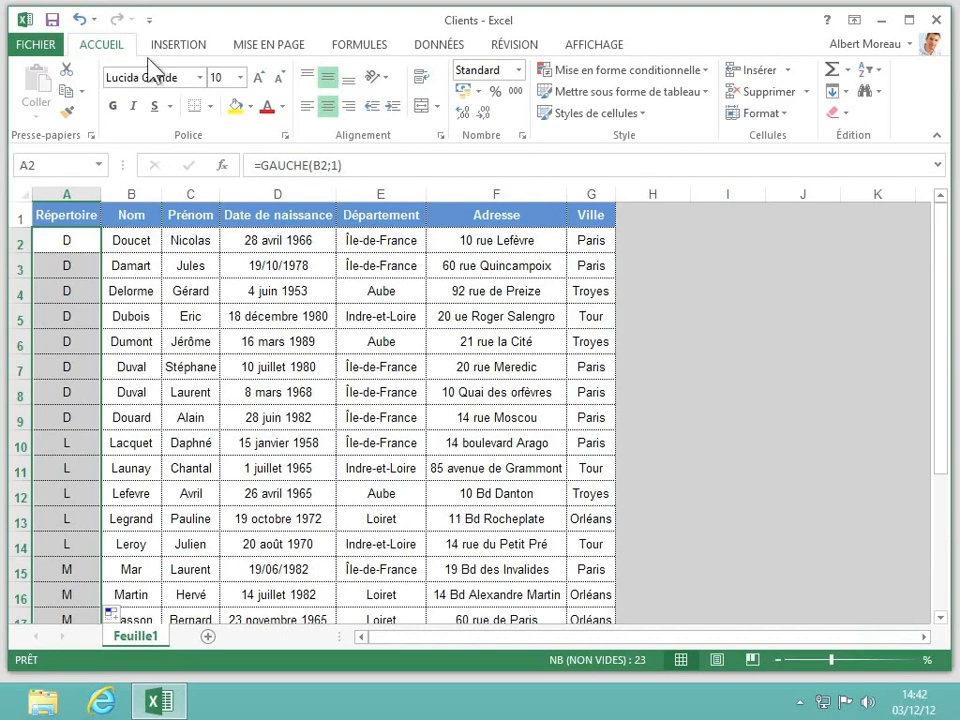
Step: Start a formula-based conditional formatting rule for A2:A24 with the formula =A2<>decaler(A2;-1;0)
click(705, 72)
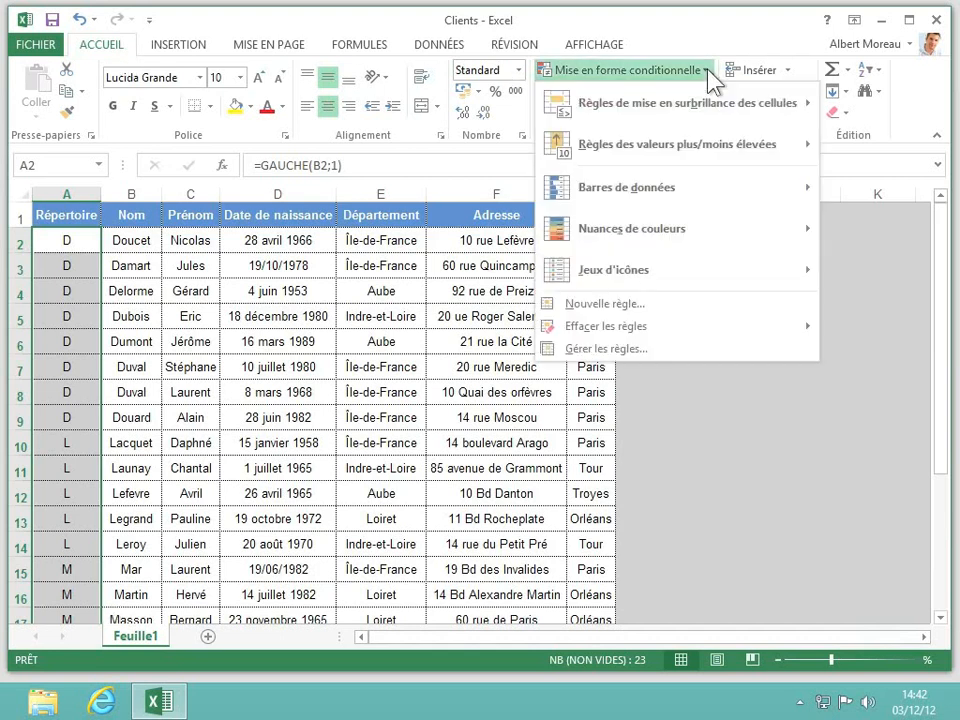
click(598, 304)
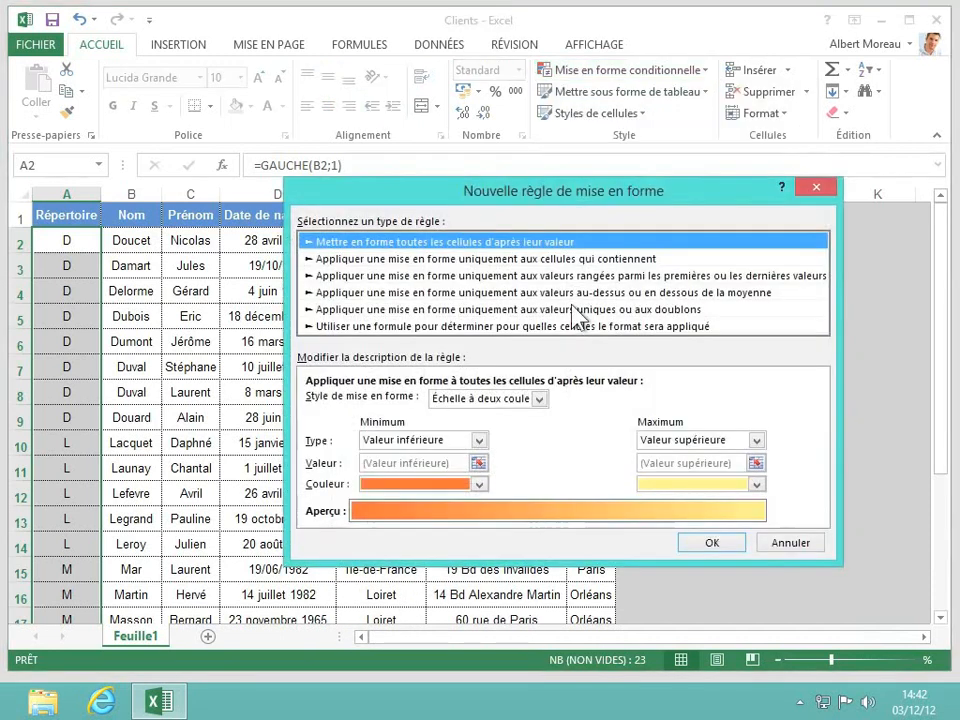
click(381, 327)
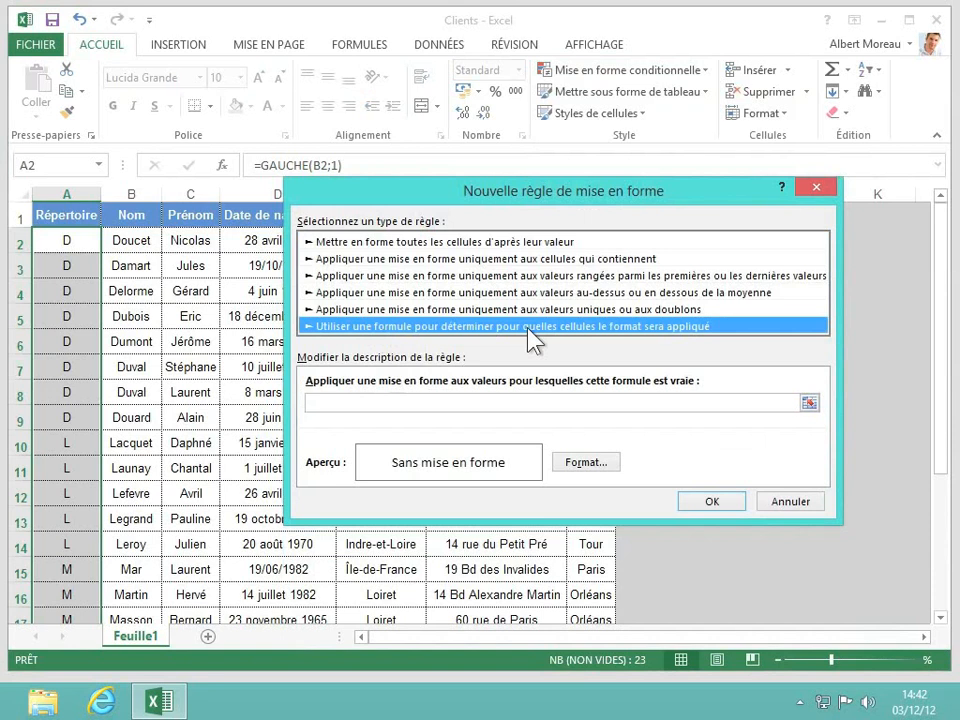
click(414, 403)
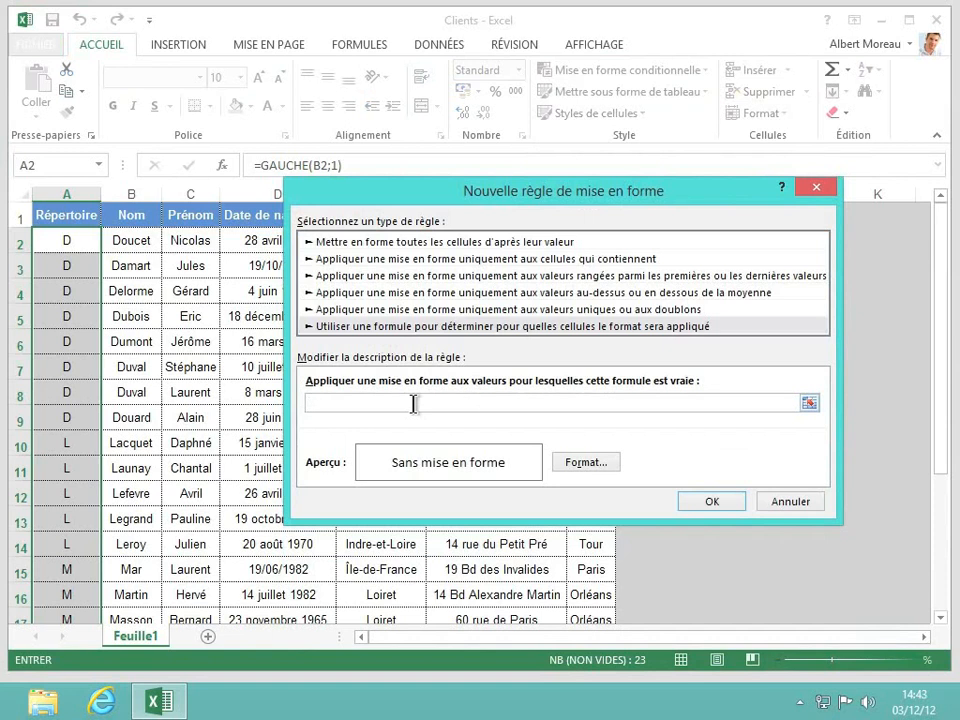
text(A2)
text(<>decaler)
text((A2)
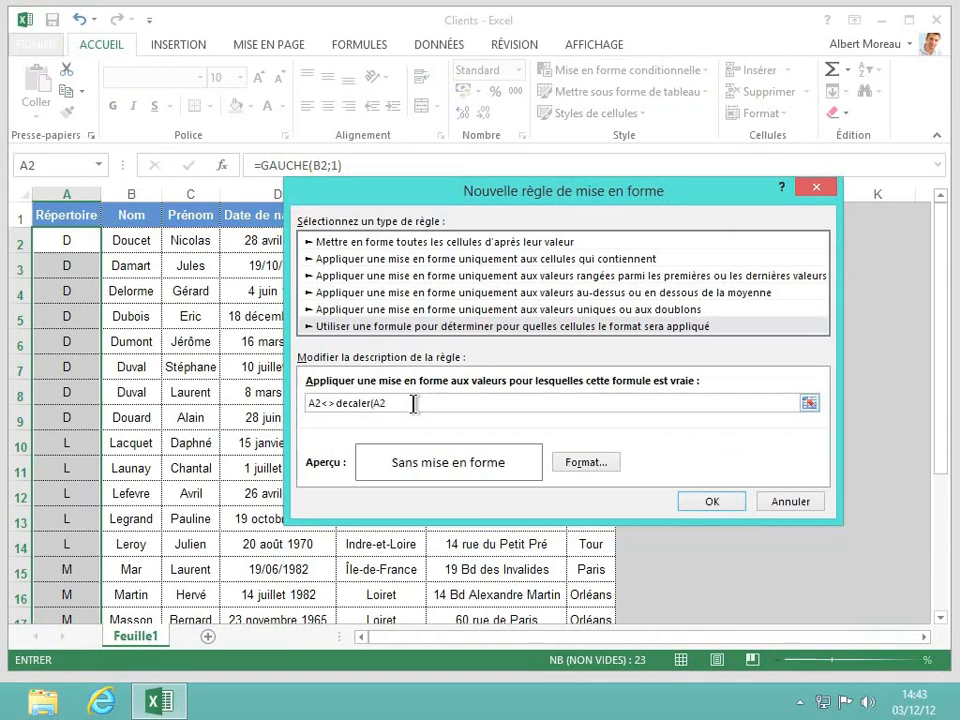
text(;)
text(-1;)
text(0))
click(309, 403)
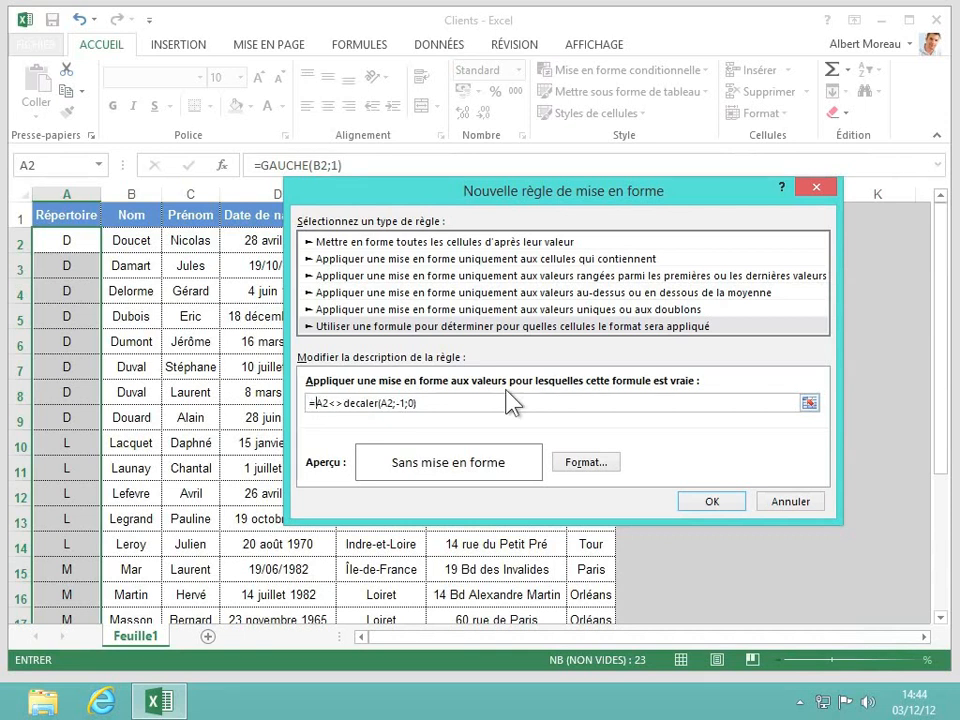
Step: Give the new rule a light red background fill and apply it to the Répertoire cells
click(582, 462)
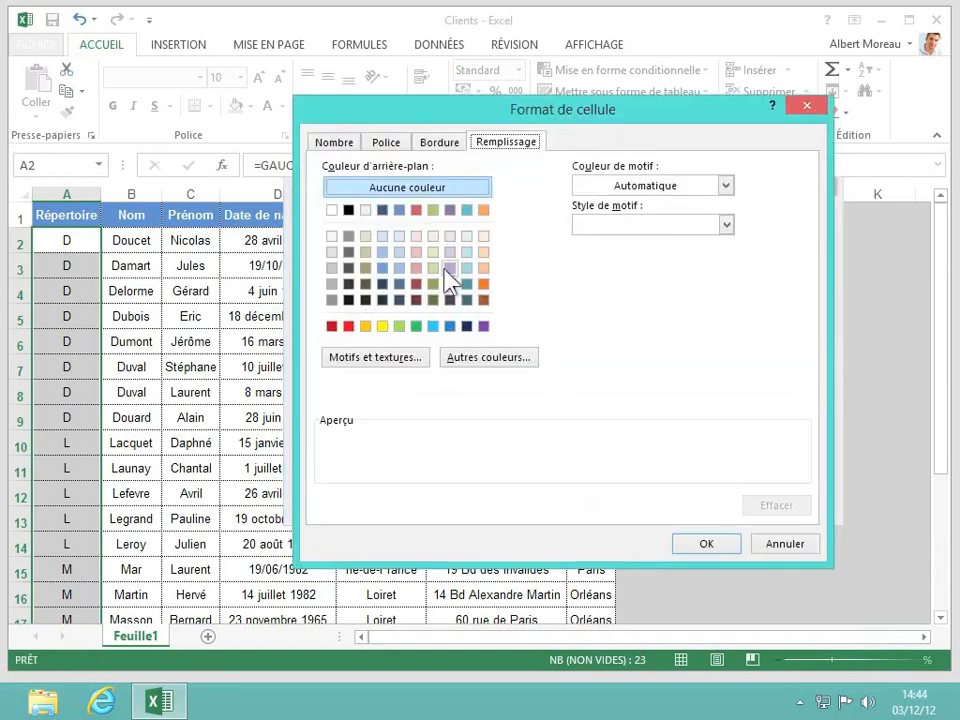
click(416, 253)
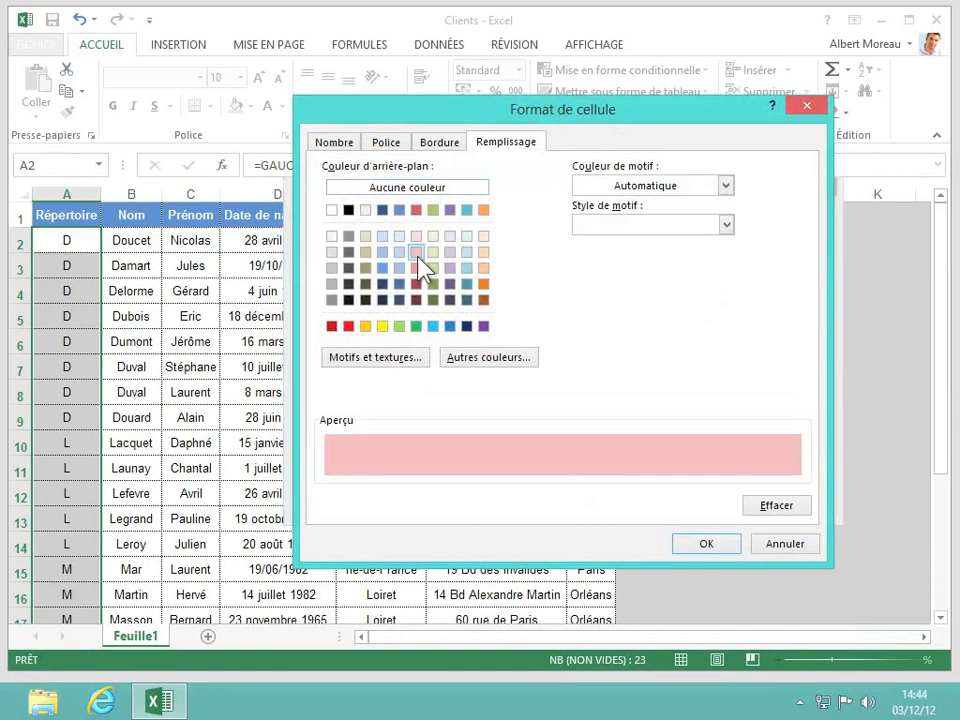
click(707, 545)
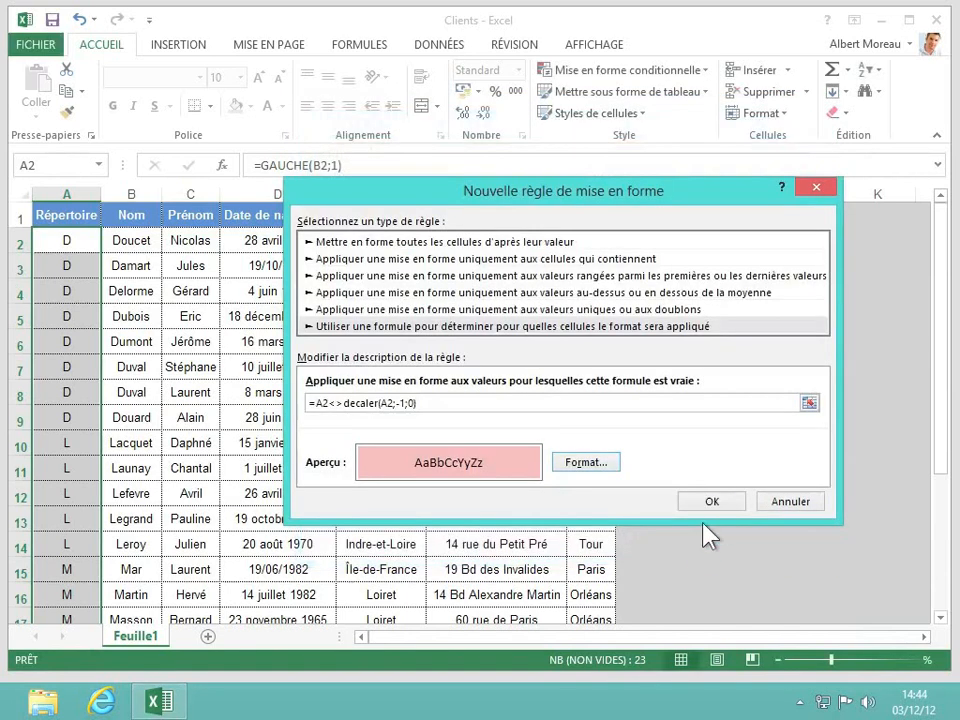
click(710, 501)
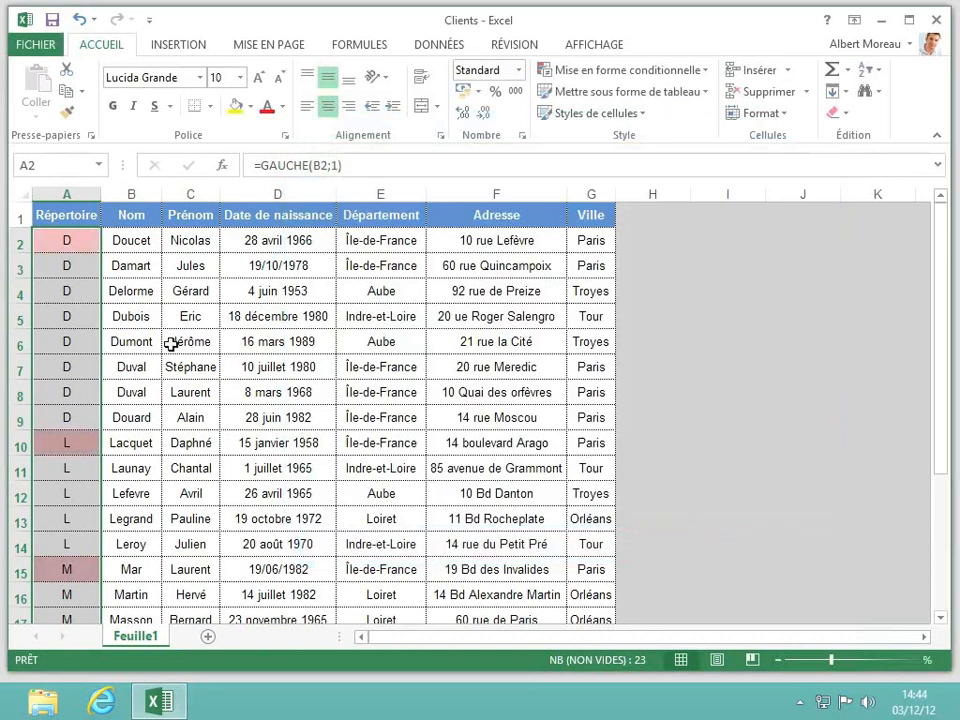
click(79, 345)
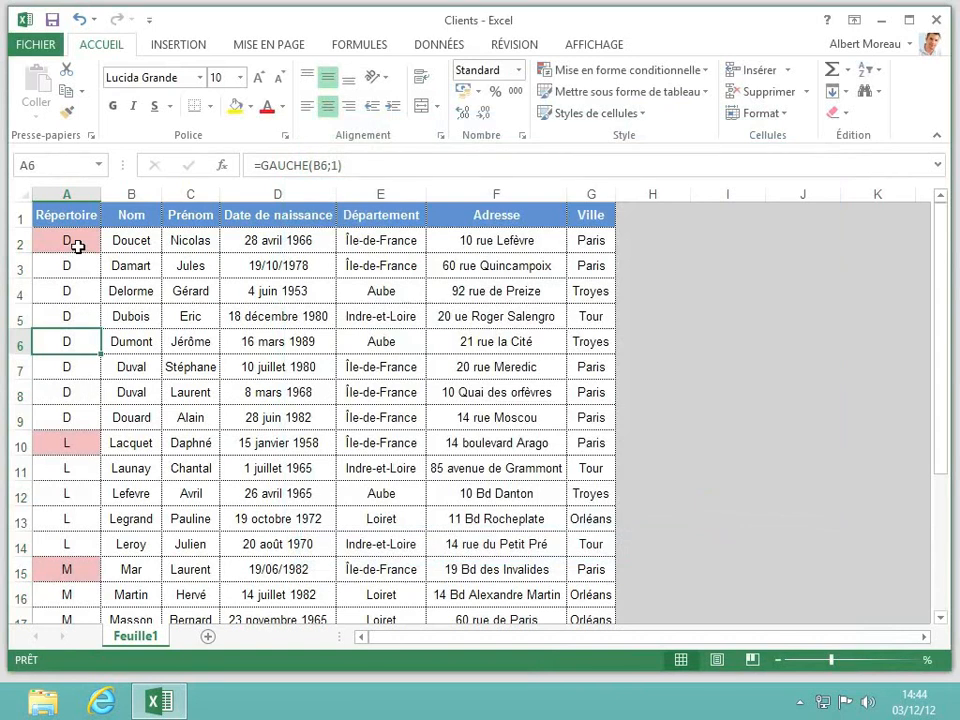
click(85, 444)
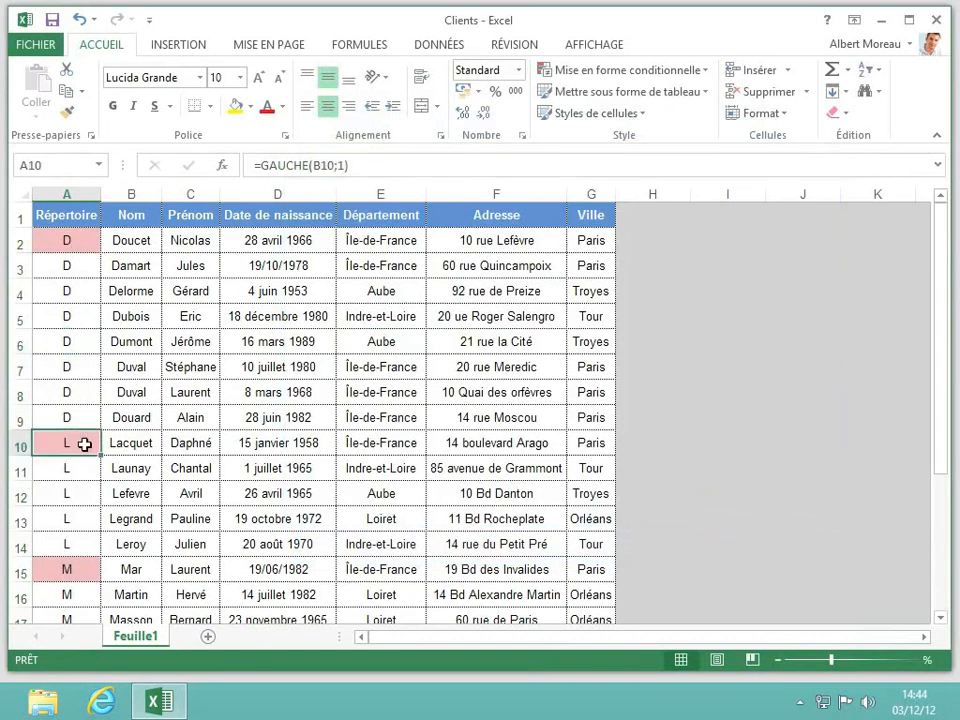
scroll(86, 500, down, 3)
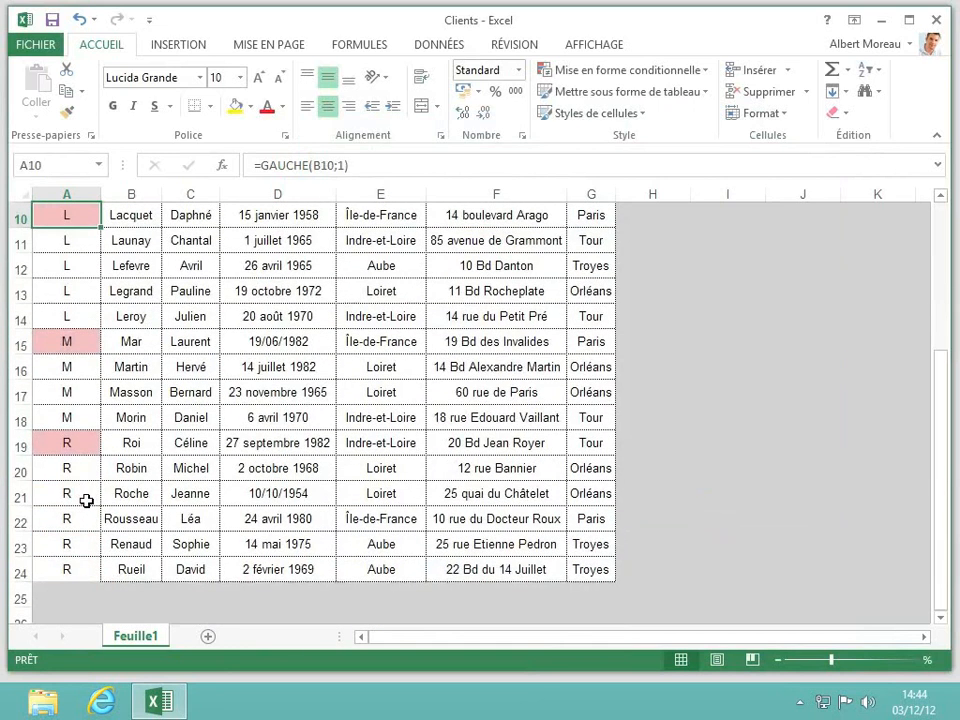
click(79, 564)
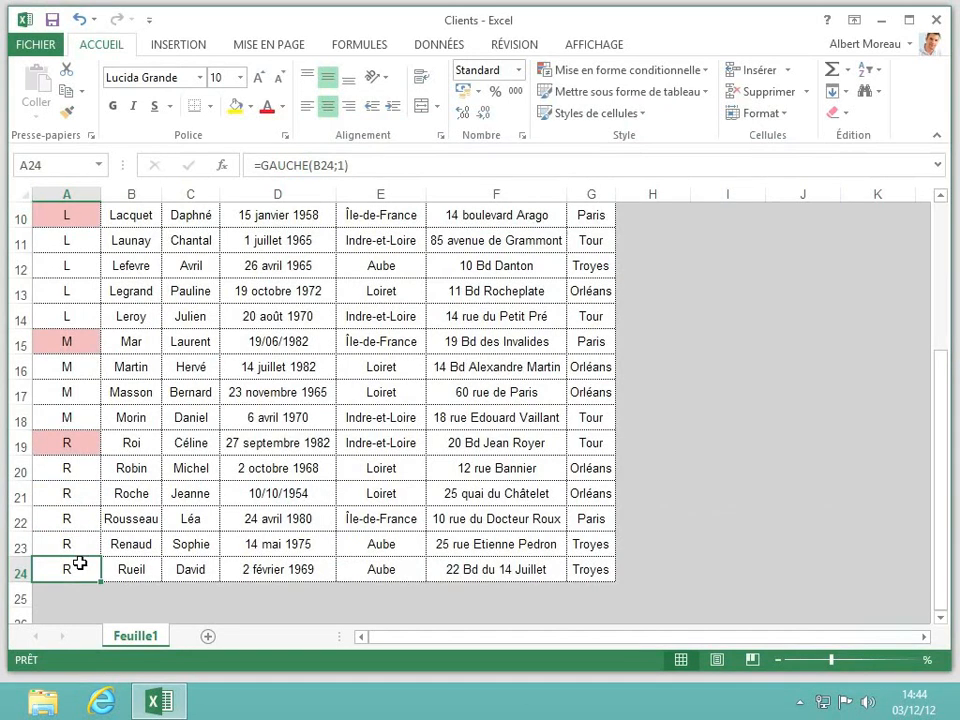